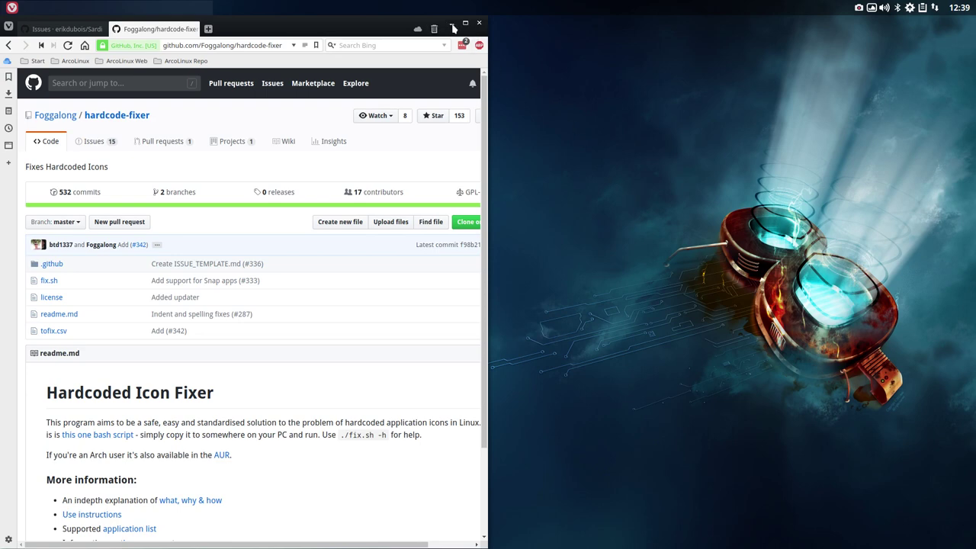
Step: Show the desktop menu's Games submenu listing installed games, including Pingus
right_click(529, 106)
mouse_move(563, 114)
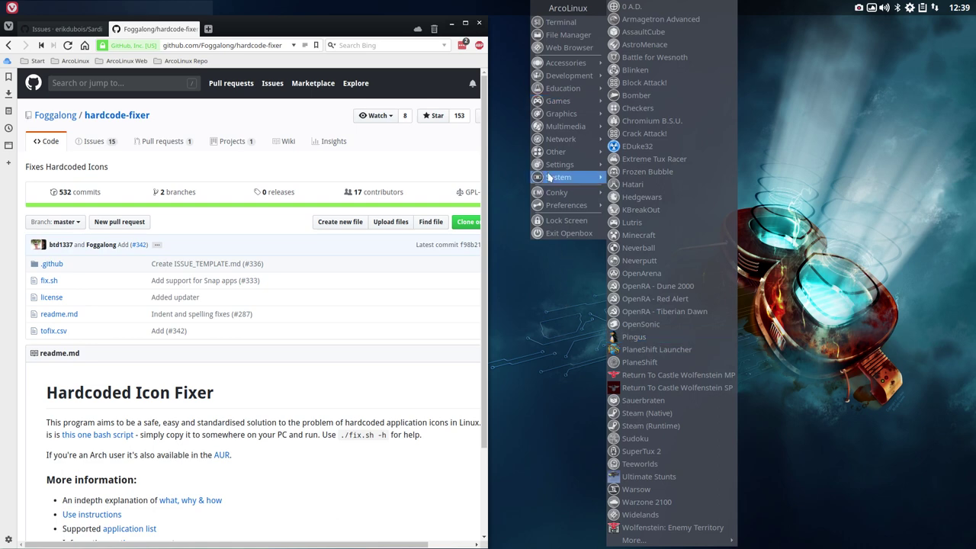
Step: Open the file manager and browse to /usr/share/applications
left_click(568, 45)
key("super+shift+Return")
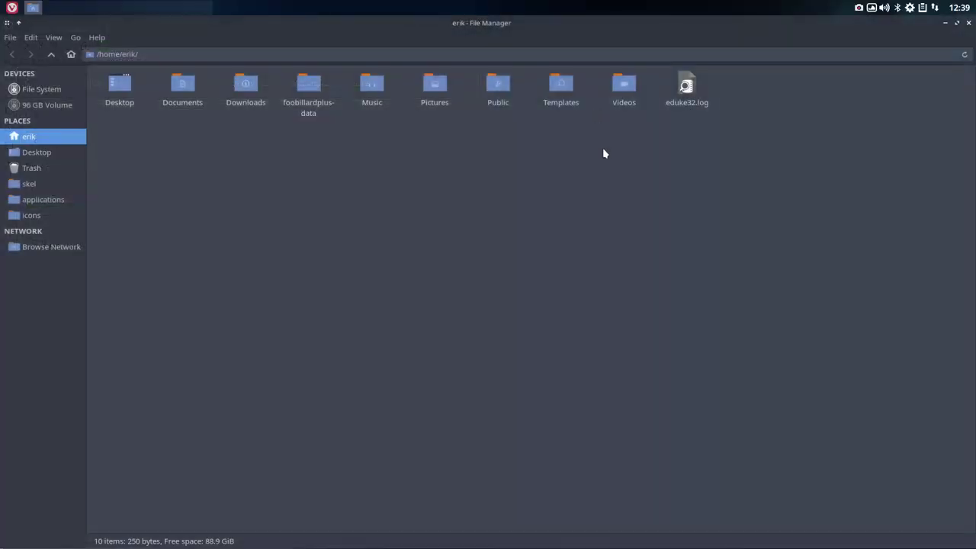
left_click(50, 95)
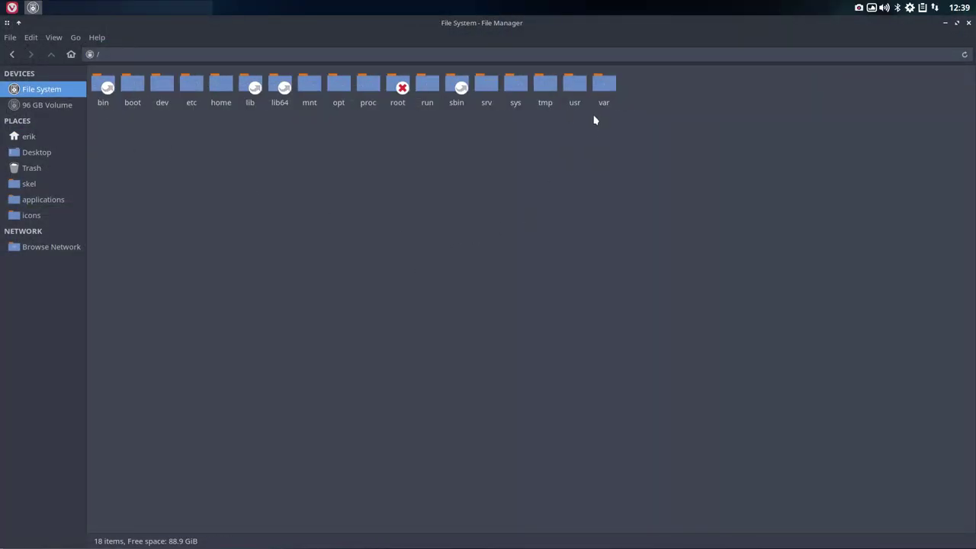
double_click(573, 89)
type("sha")
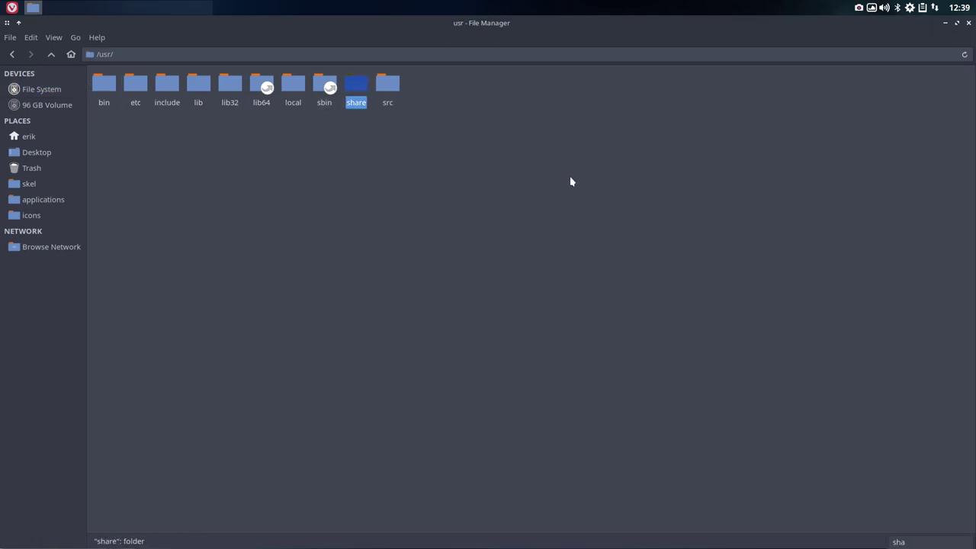
key("Return")
type("appl")
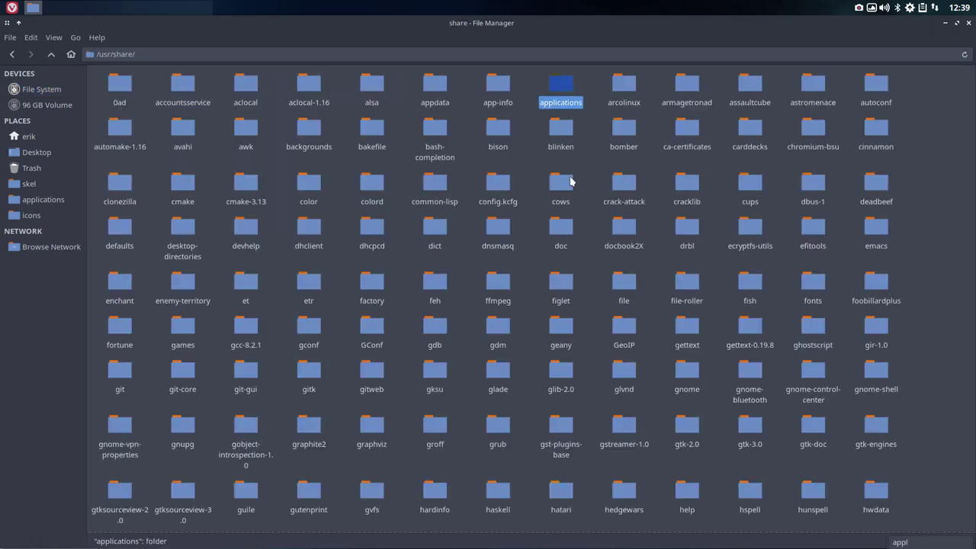
double_click(574, 90)
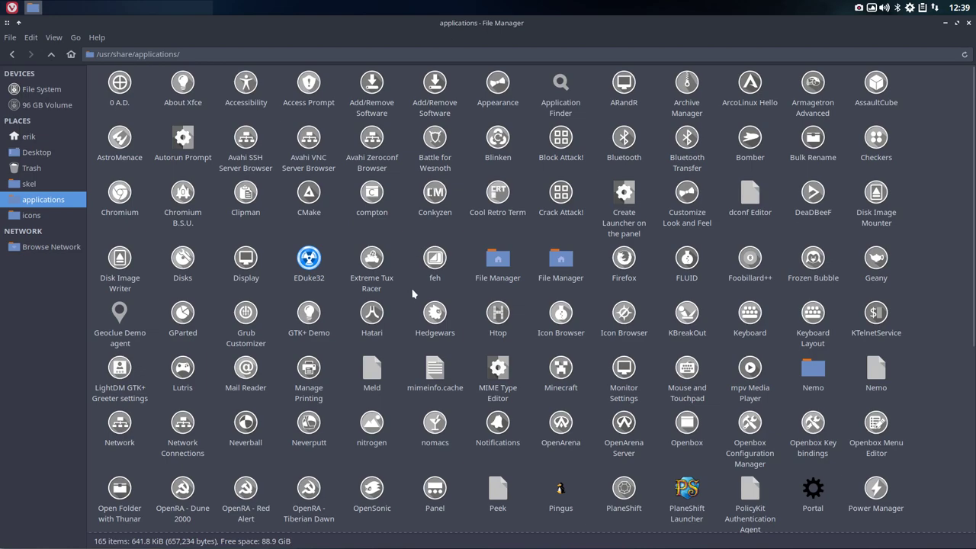
Step: Find the Pingus launcher and bring up its Open With choices
scroll(413, 293, "down", 5)
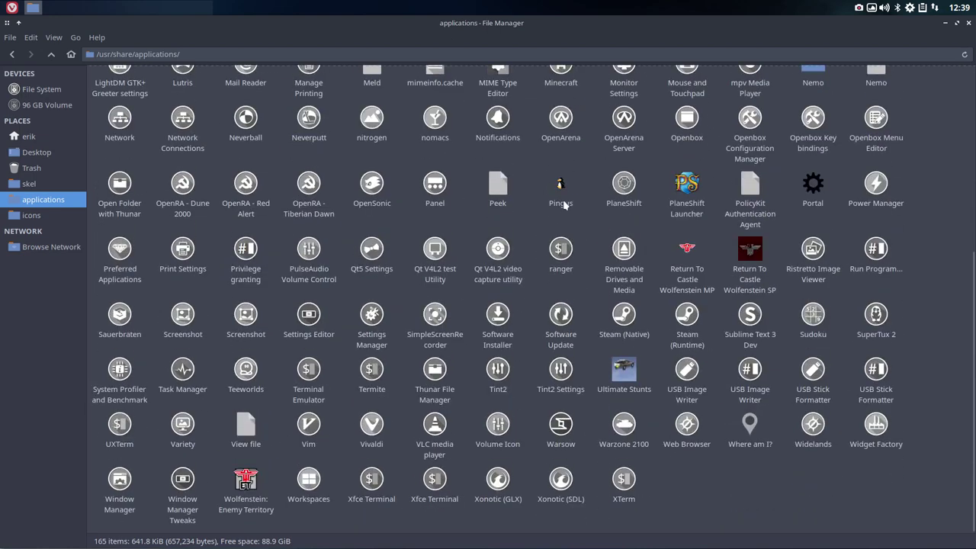
left_click(562, 203)
right_click(563, 203)
Step: Open pingus.desktop in Sublime Text 3 Dev, inspect the line 9 Icon path, and tile it right
mouse_move(610, 225)
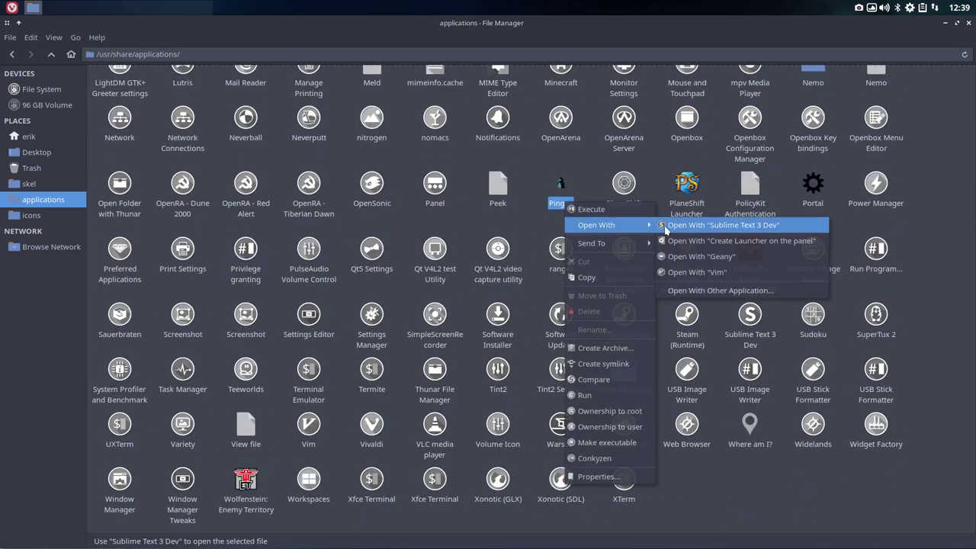
left_click(686, 227)
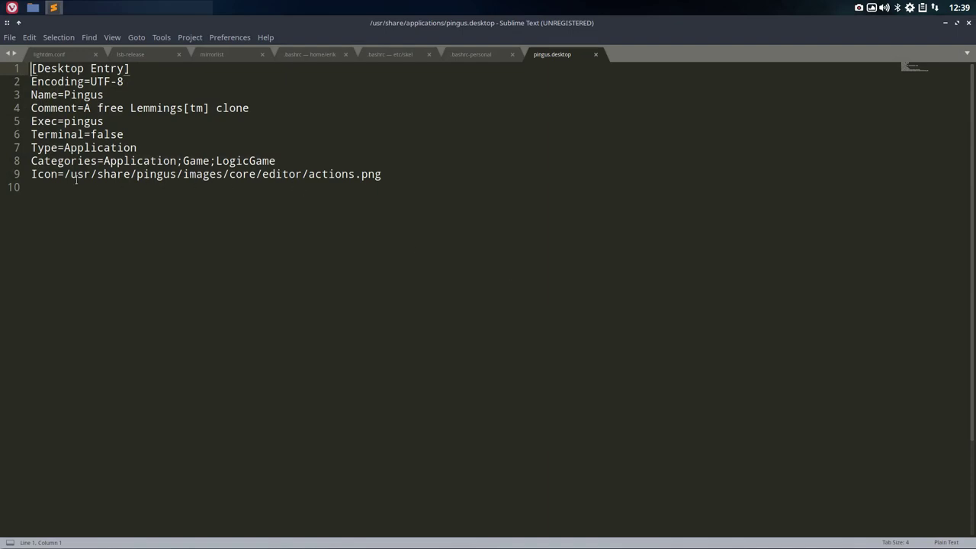
left_click_drag(64, 174, 382, 174)
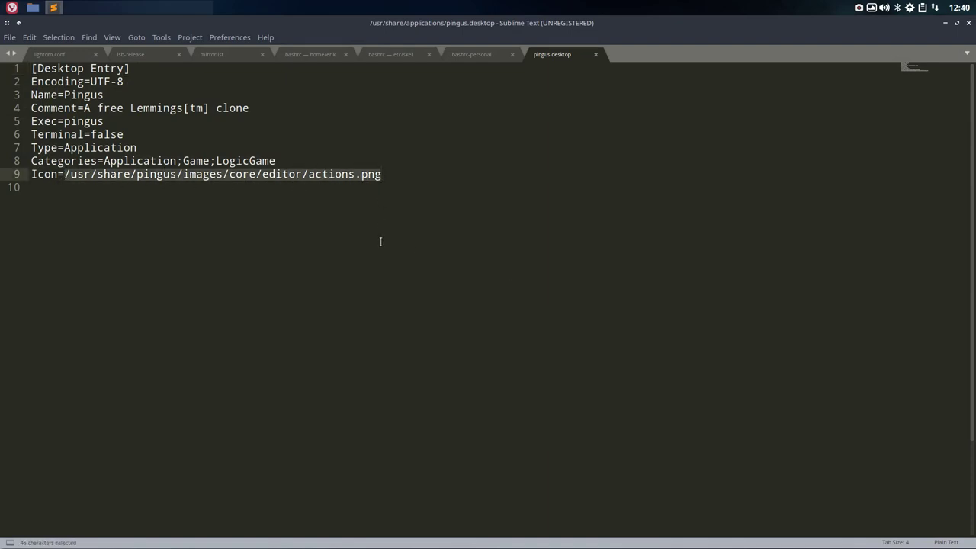
left_click(178, 203)
left_click_drag(65, 174, 117, 174)
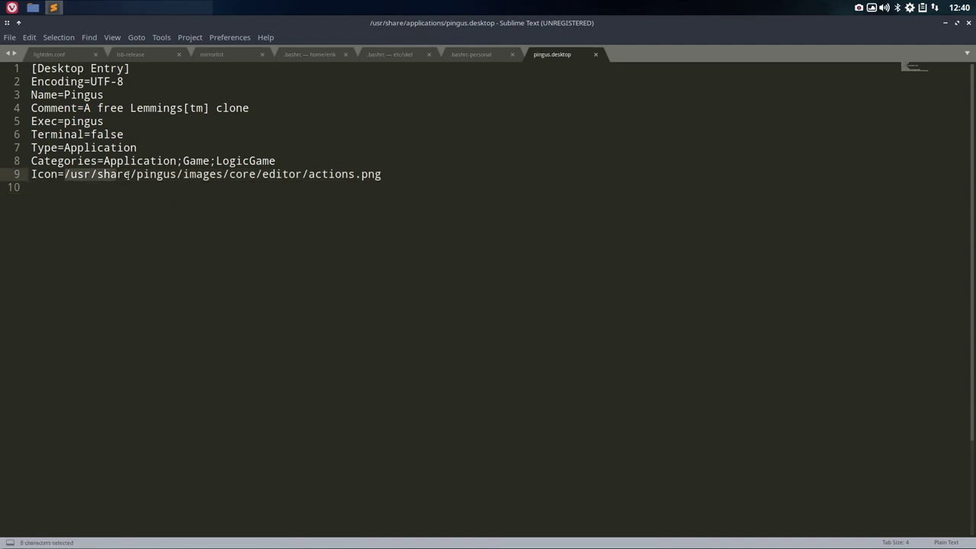
left_click(169, 174)
left_click(342, 174)
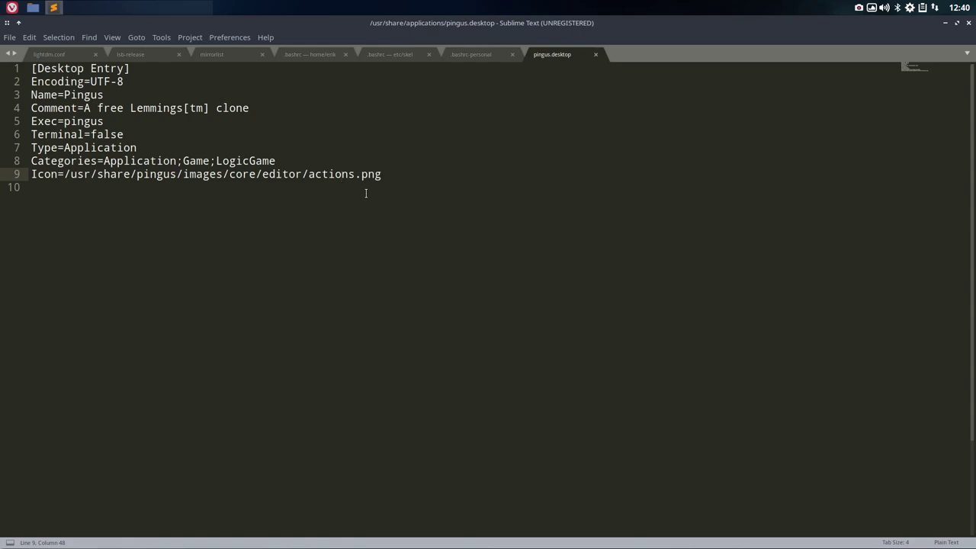
key("super+Right")
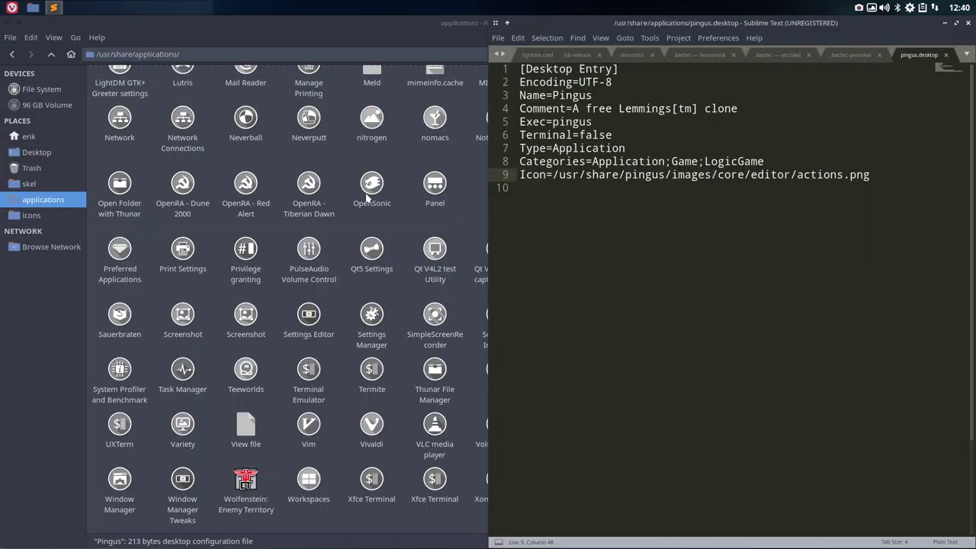
Step: Minimize the file manager and run Fix Hardcoded Icons from the Openbox Settings menu
double_click(417, 28)
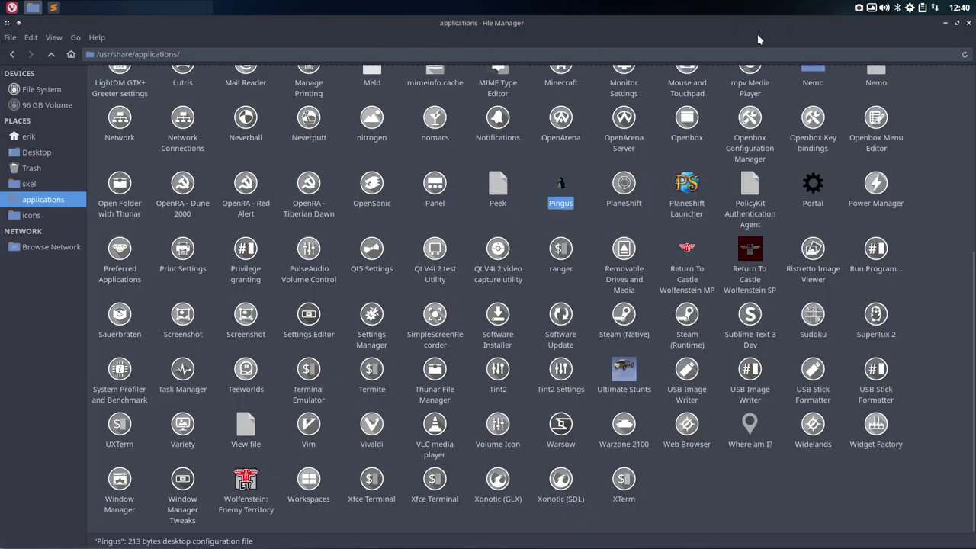
left_click(945, 24)
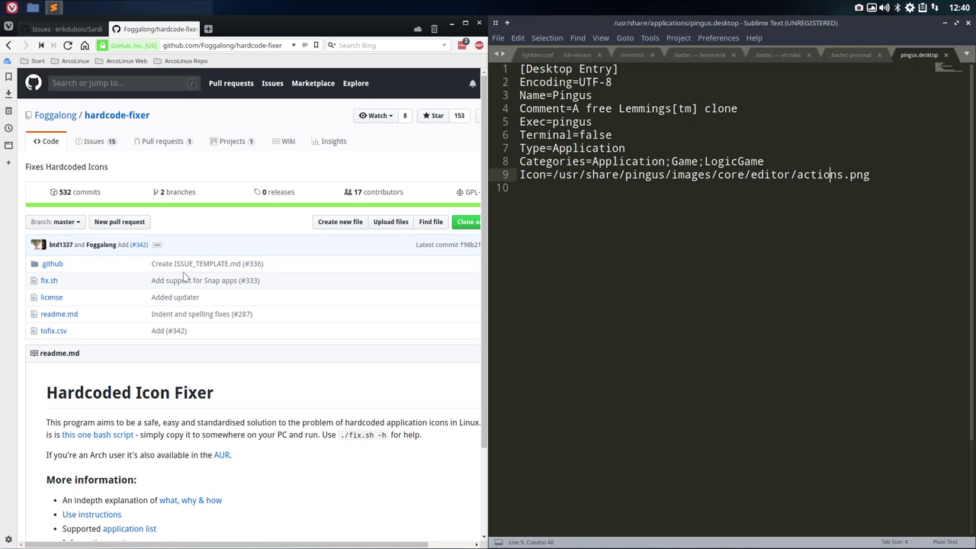
key("super+space")
mouse_move(214, 258)
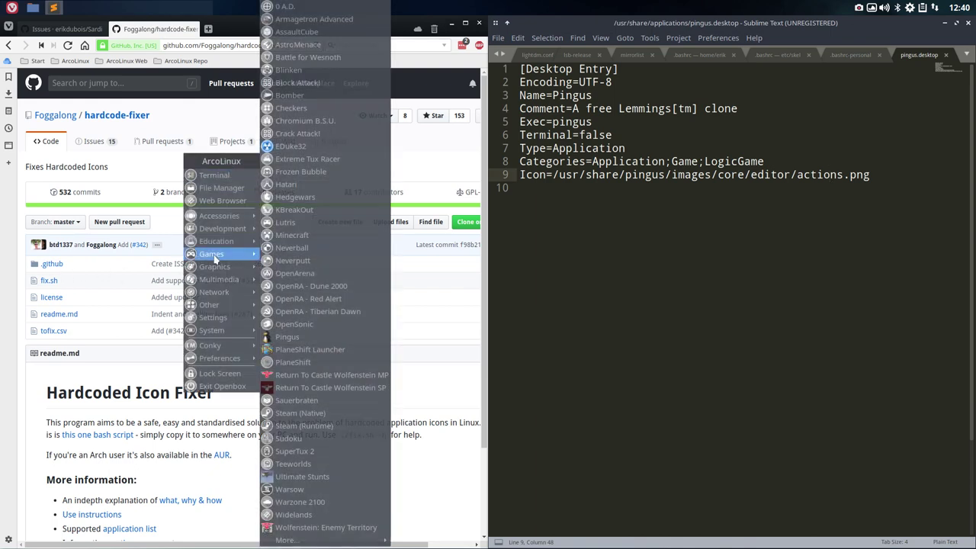
mouse_move(219, 333)
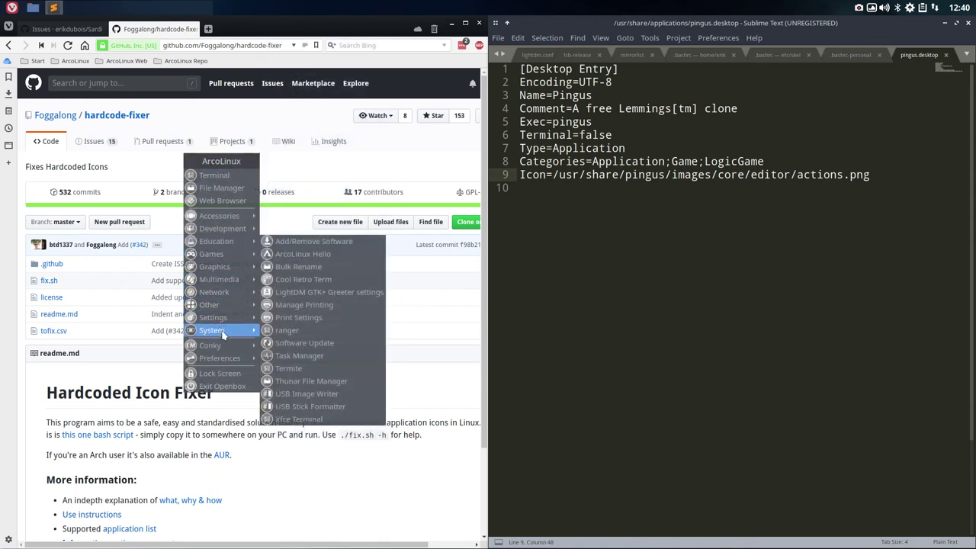
mouse_move(252, 314)
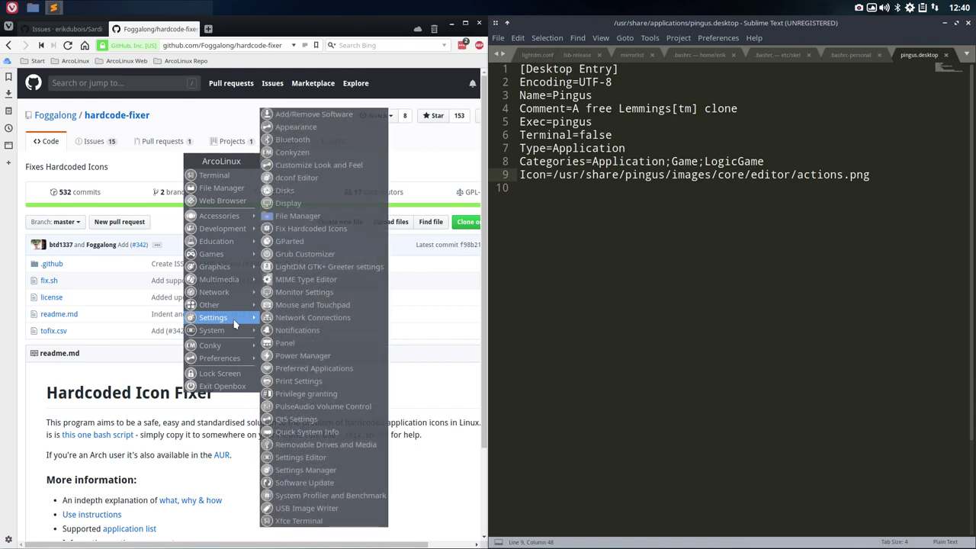
left_click(341, 234)
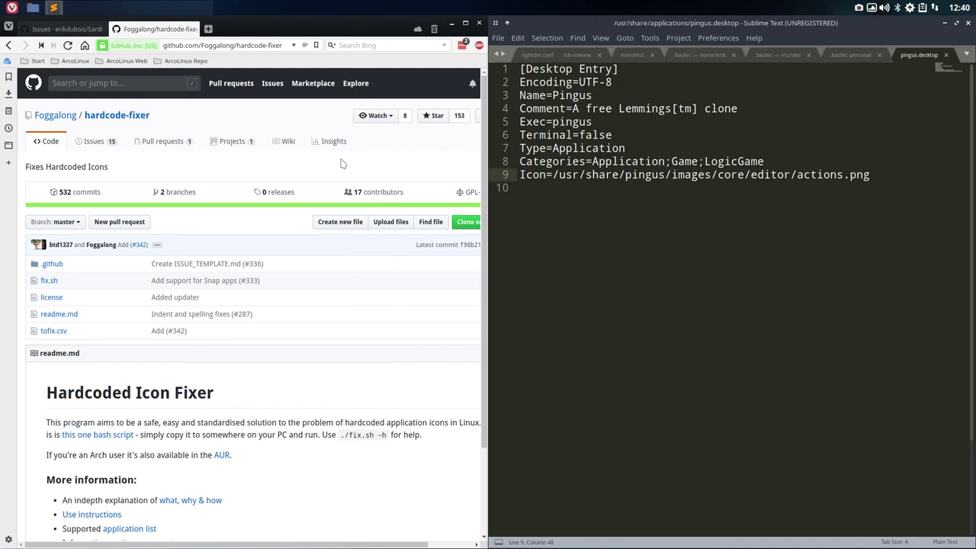
Step: Search the hardcode-fixer issues for 'pingu' in the maximized browser, finding no matches
left_click(93, 142)
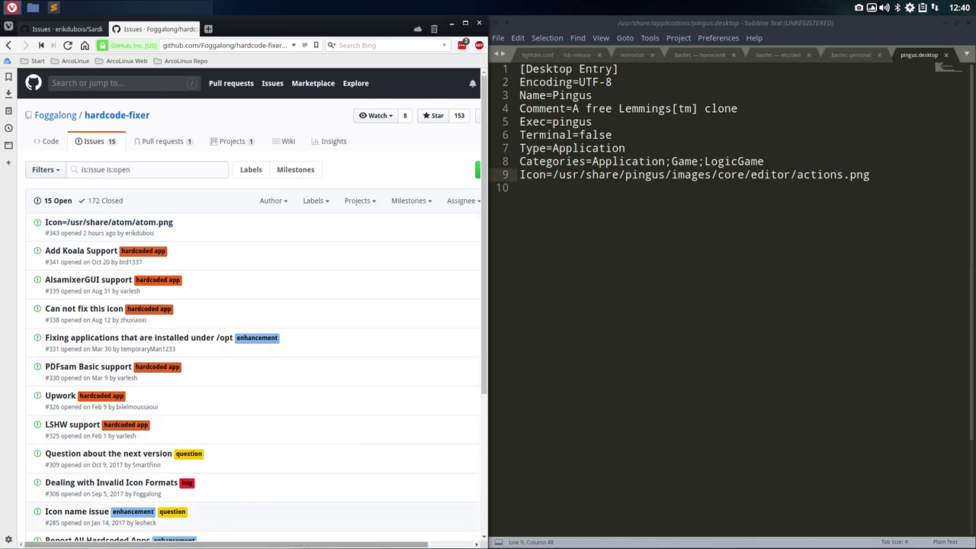
left_click(466, 26)
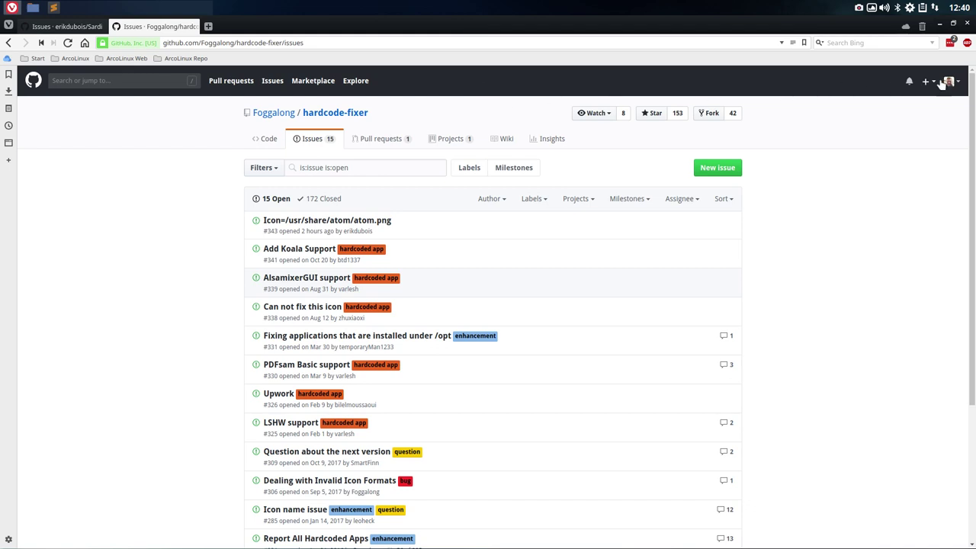
left_click(385, 168)
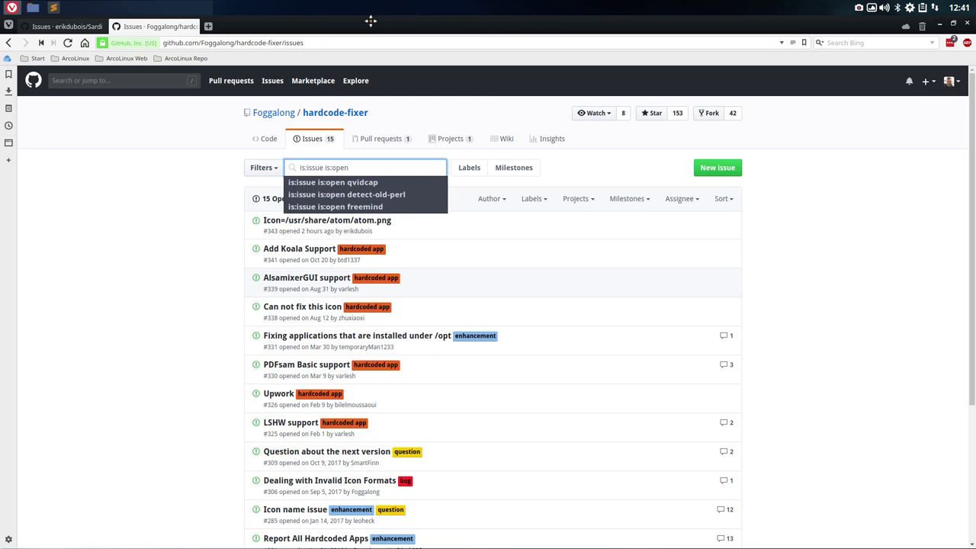
type("actions")
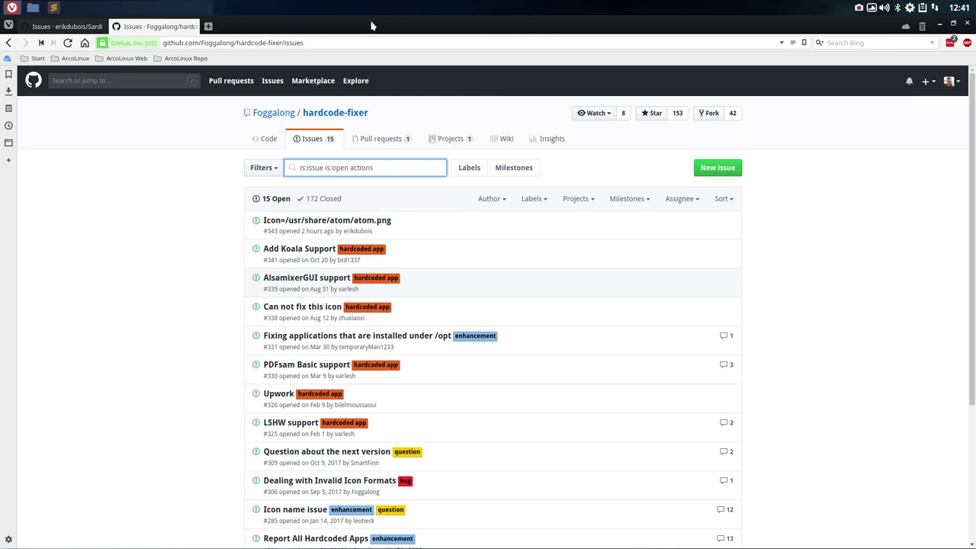
key("BackSpace")
key("BackSpace")
key("BackSpace")
key("BackSpace")
key("BackSpace")
key("BackSpace")
key("BackSpace")
type("pingu")
key("Return")
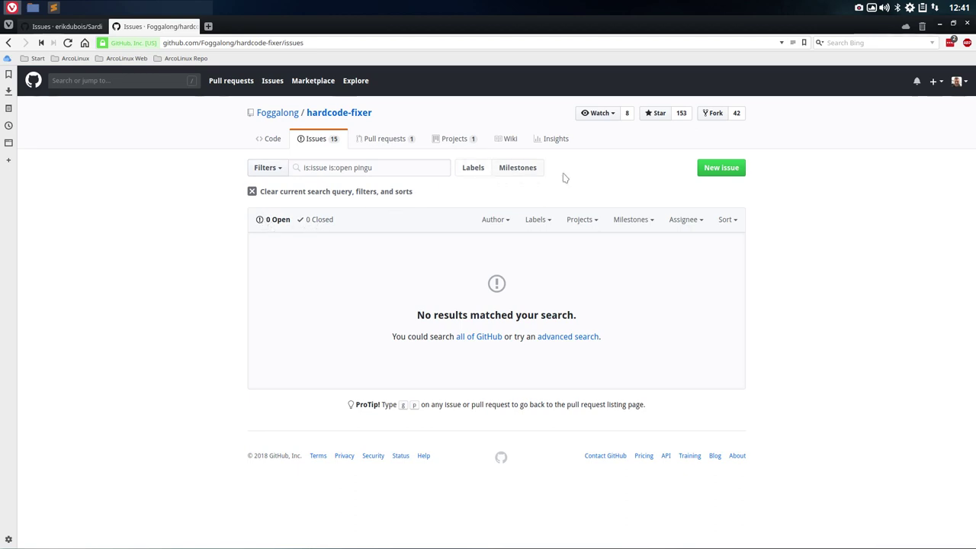
Step: Start a new issue titled 'application Pingus', with the browser tiled left beside the editor
left_click(701, 170)
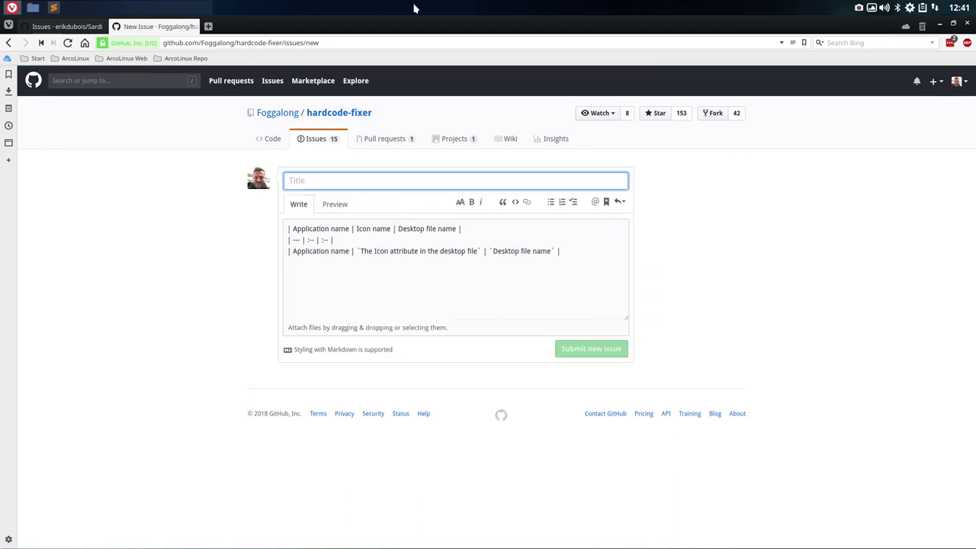
key("super+Left")
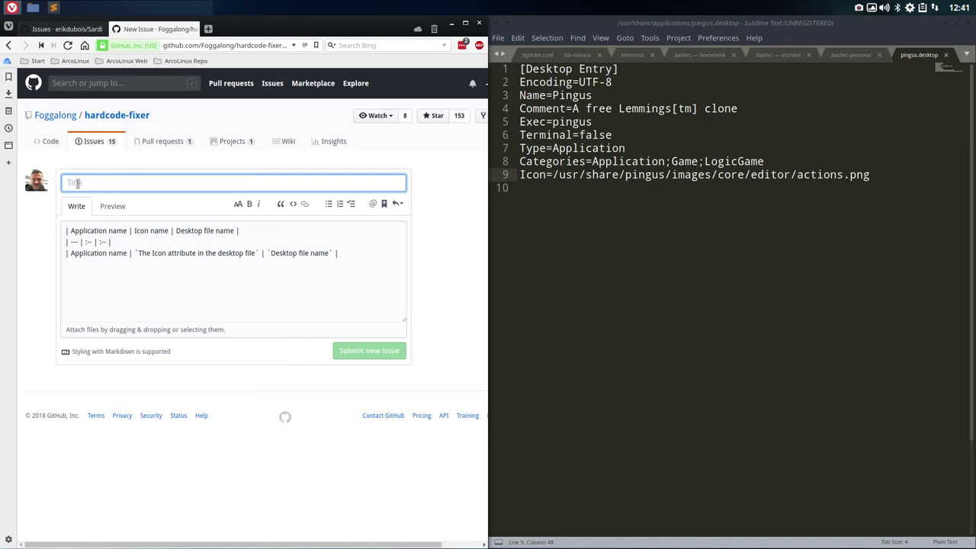
type("applic")
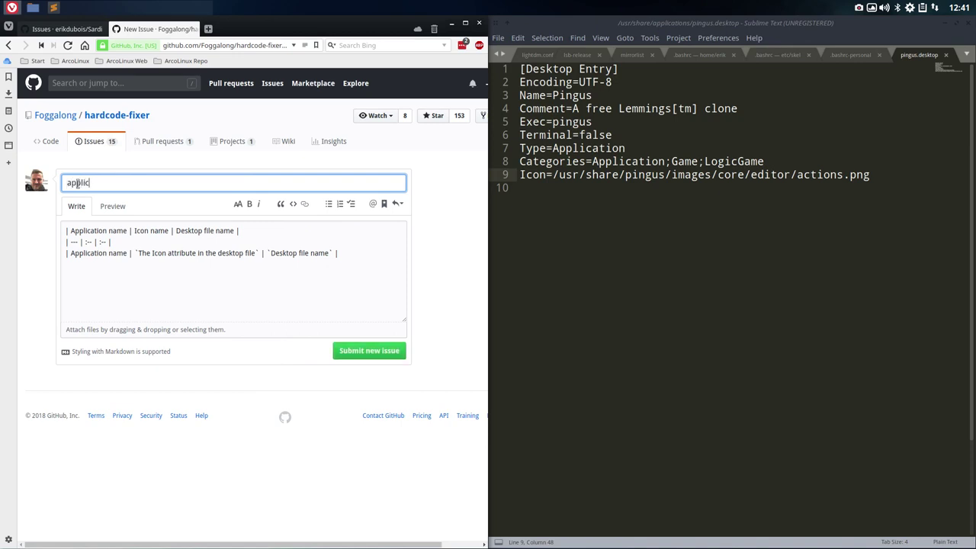
type("ation Pingus")
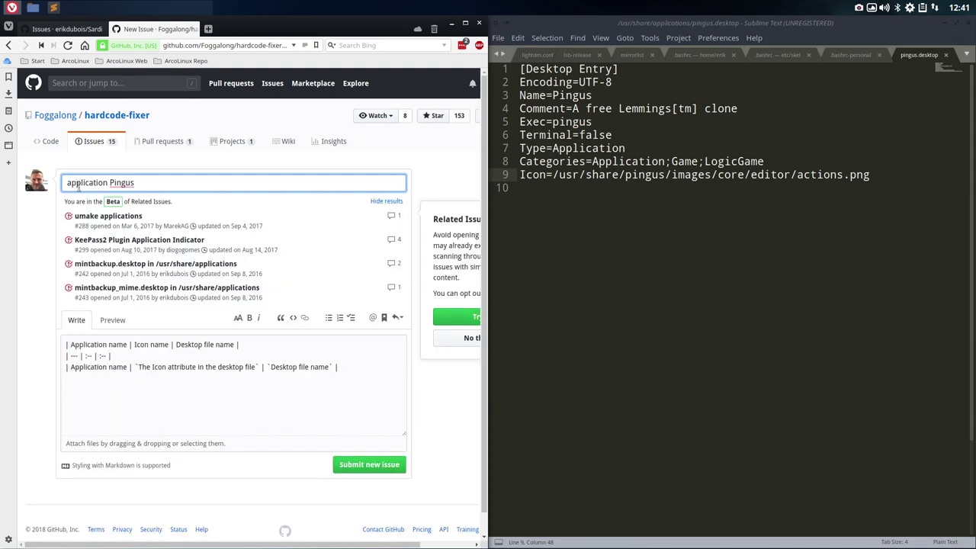
Step: Review the placeholder table of application, icon and desktop file names, then submit the issue
left_click(150, 399)
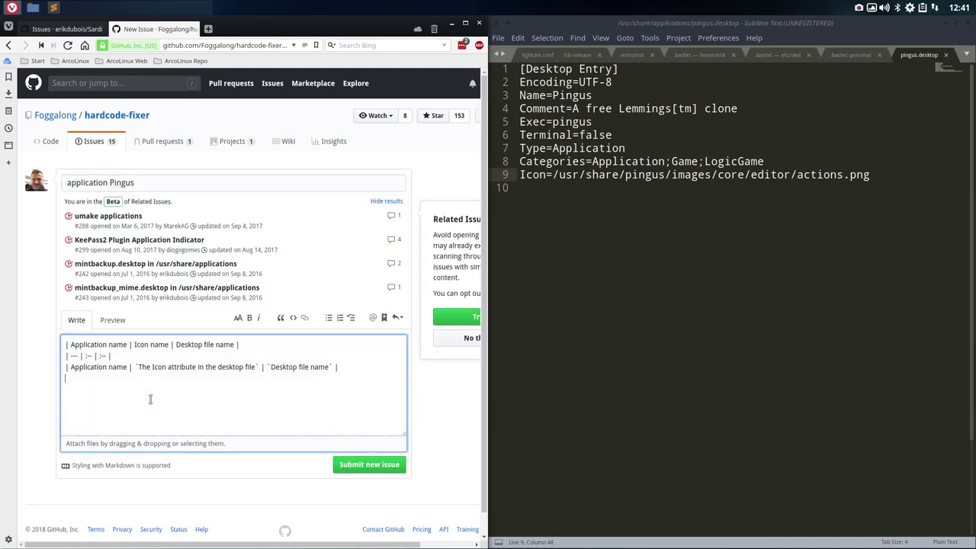
double_click(81, 346)
left_click(112, 346)
left_click_drag(126, 346, 70, 347)
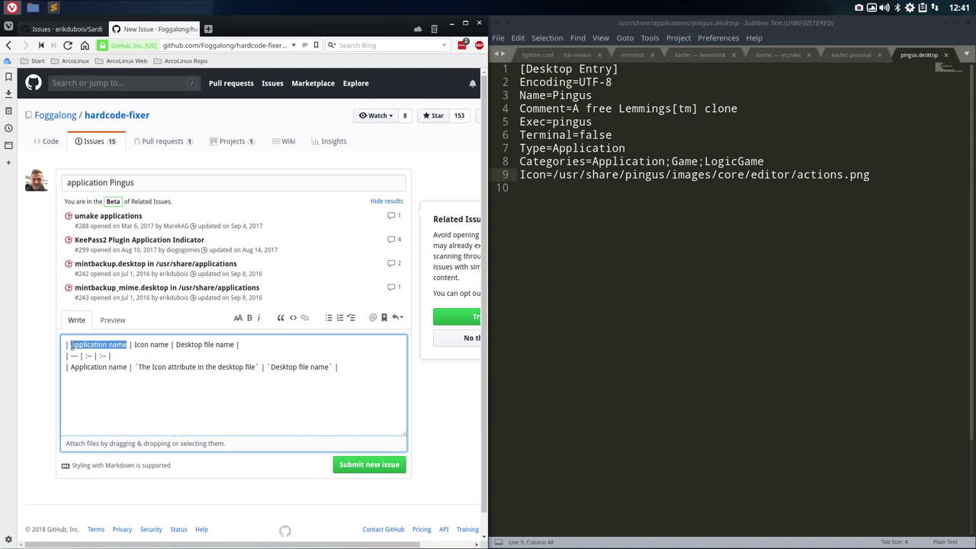
left_click(201, 347)
left_click(370, 466)
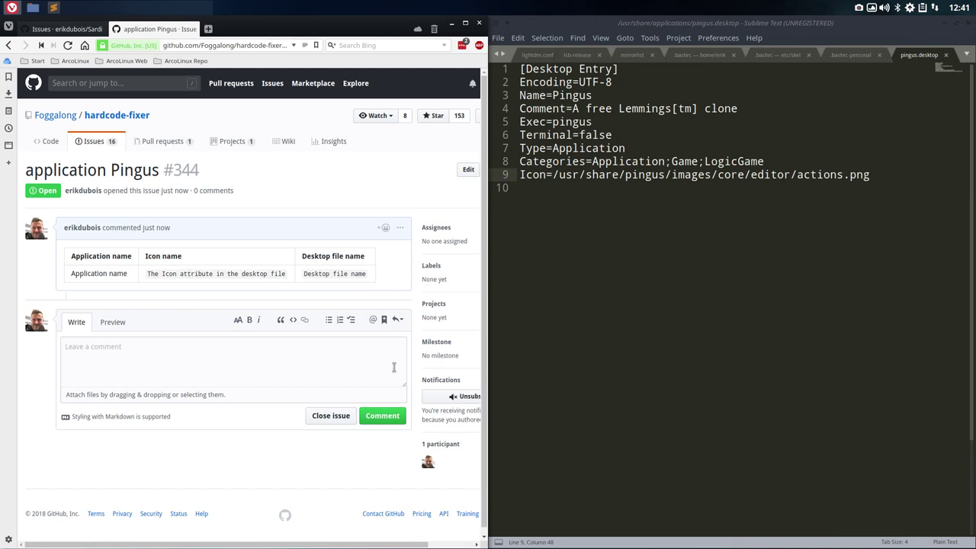
Step: Edit the issue comment and replace the Application name placeholder with 'pingus'
left_click(400, 227)
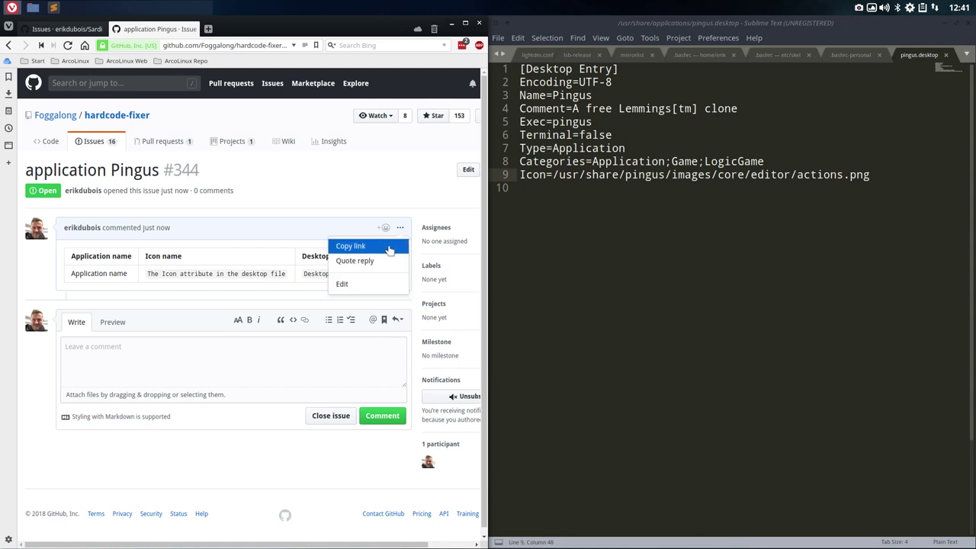
left_click(342, 286)
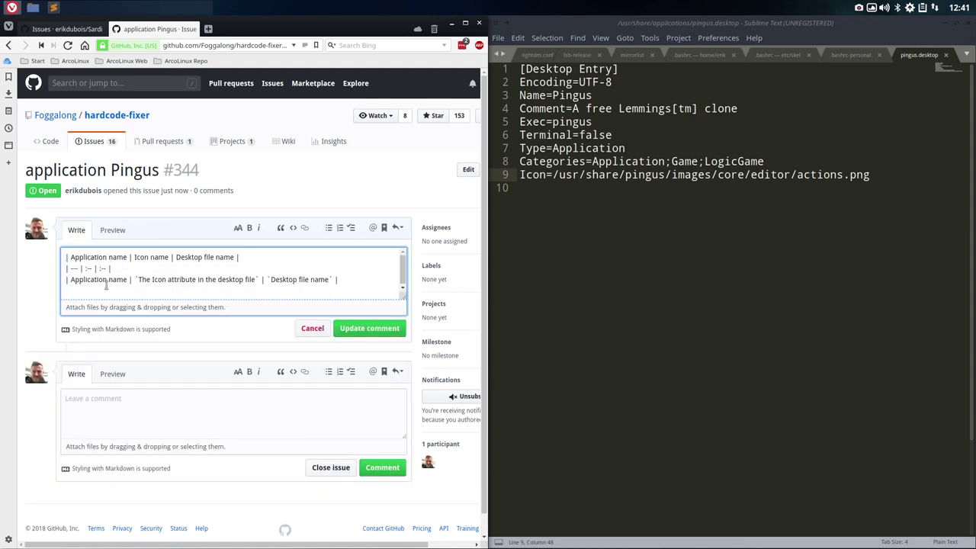
left_click_drag(71, 279, 129, 279)
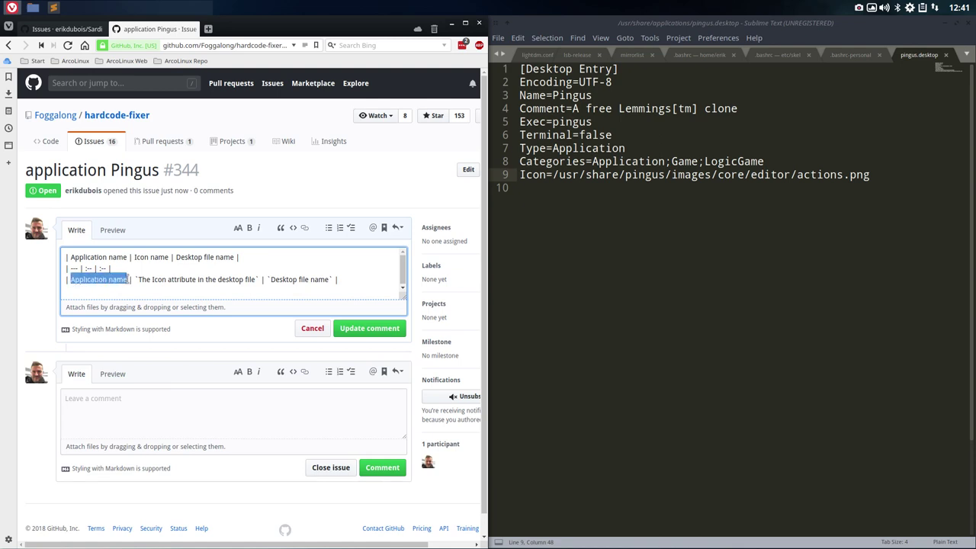
type("pingus")
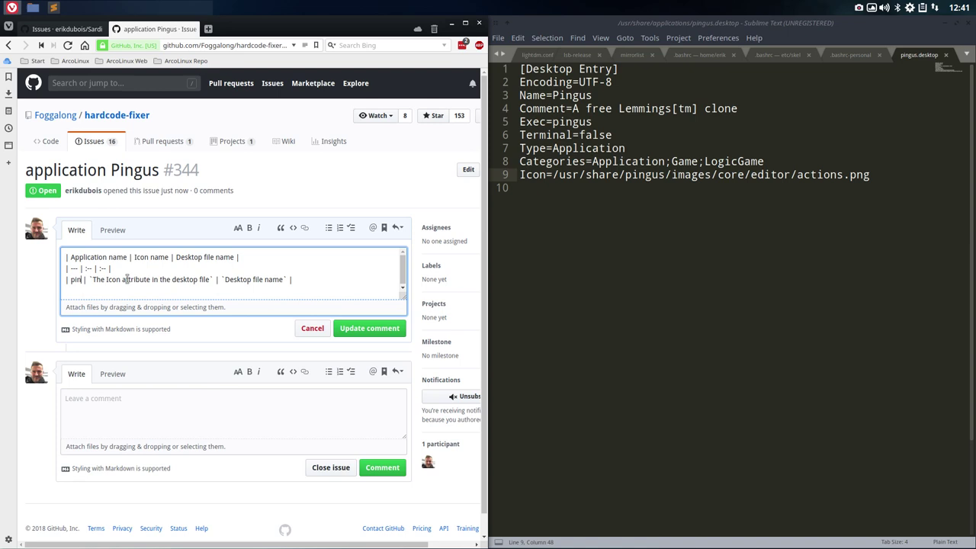
Step: Copy the Icon line from pingus.desktop and paste it over the icon placeholder
left_click(674, 165)
triple_click(661, 176)
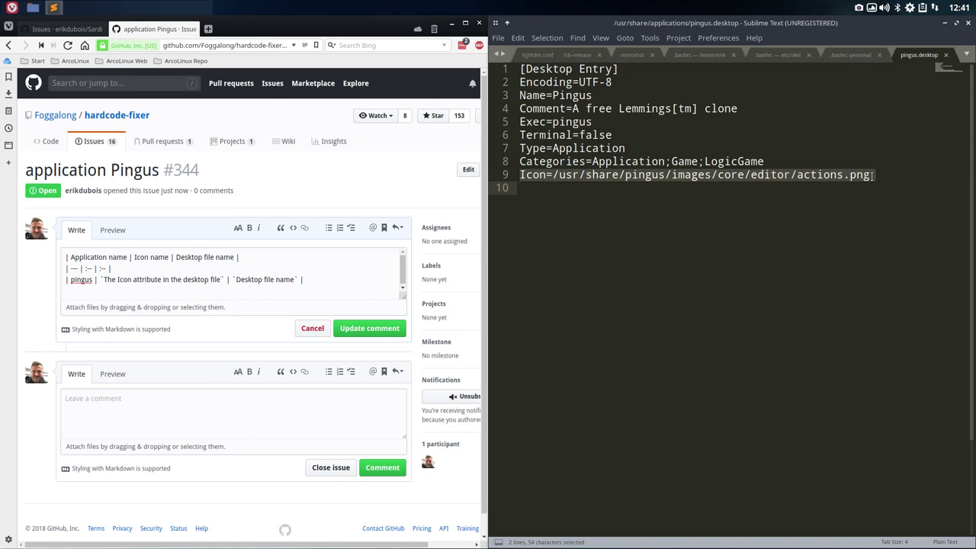
key("ctrl+c")
left_click_drag(105, 279, 222, 280)
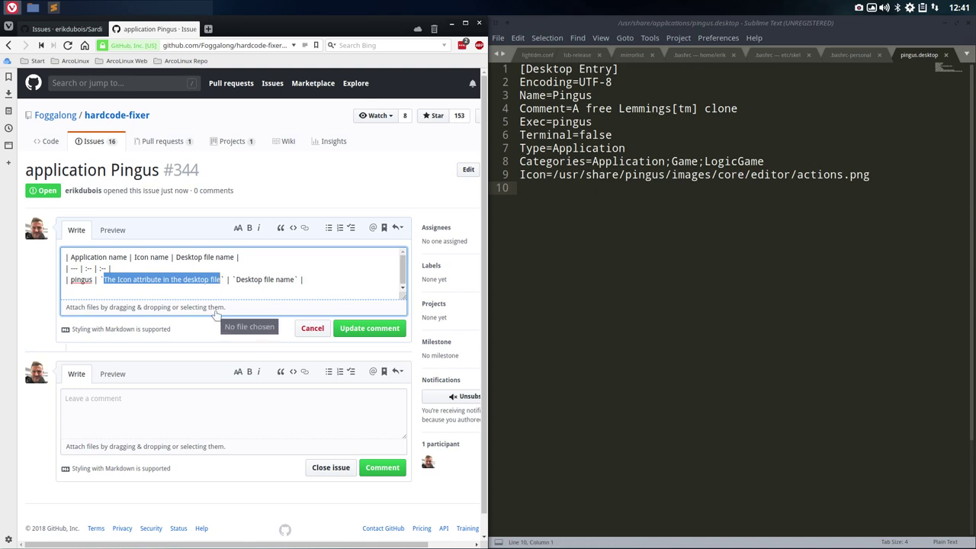
key("ctrl+z")
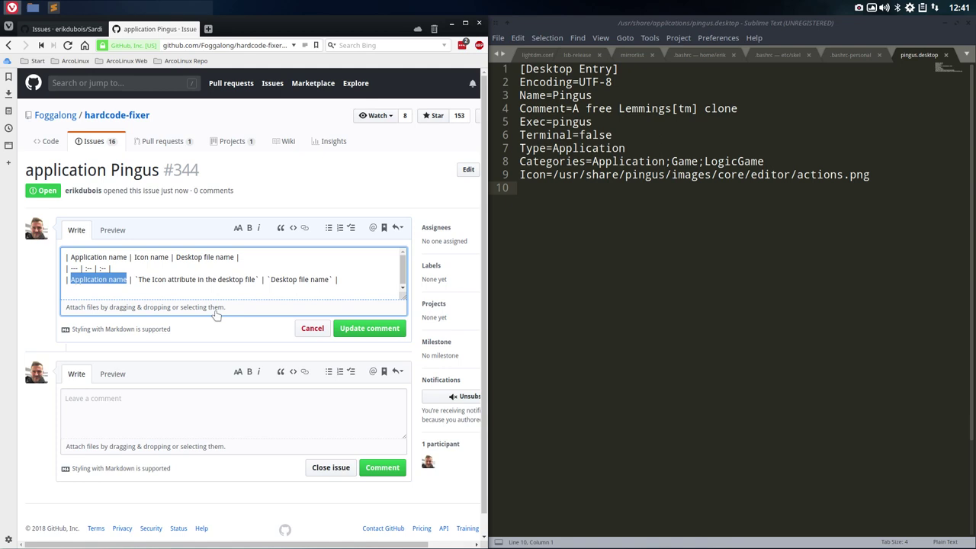
key("ctrl+shift+z")
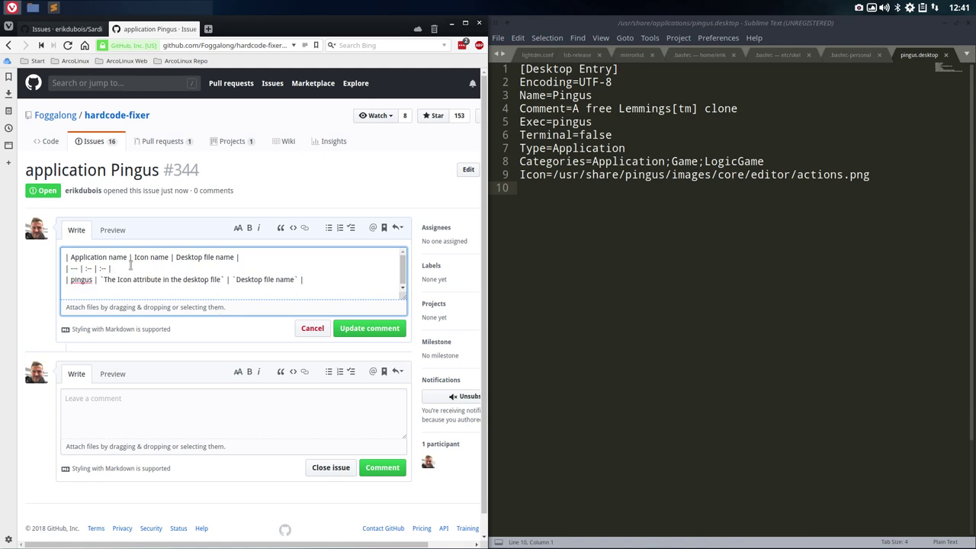
left_click_drag(186, 280, 222, 279)
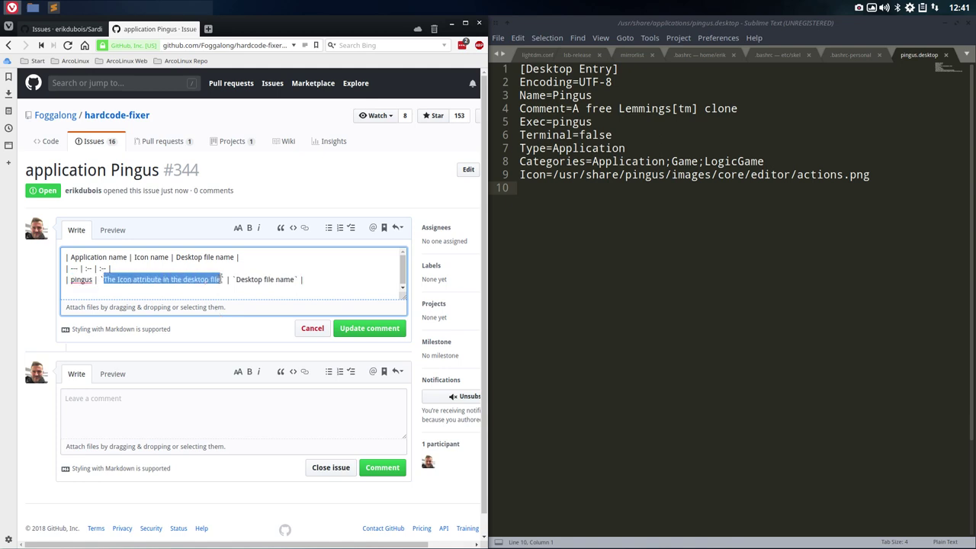
key("ctrl+v")
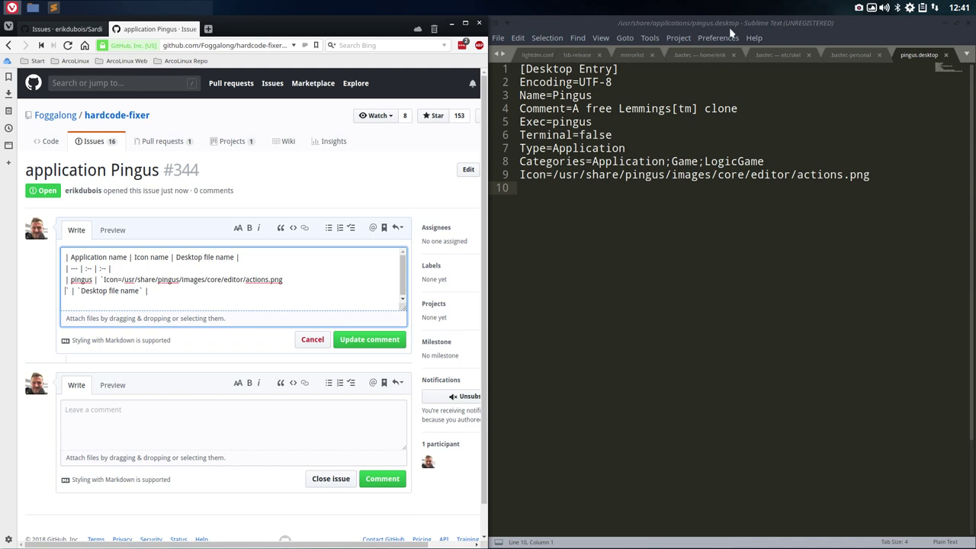
Step: Replace the Desktop file name placeholder with 'pingus.desktop' and update the comment
left_click_drag(81, 290, 141, 290)
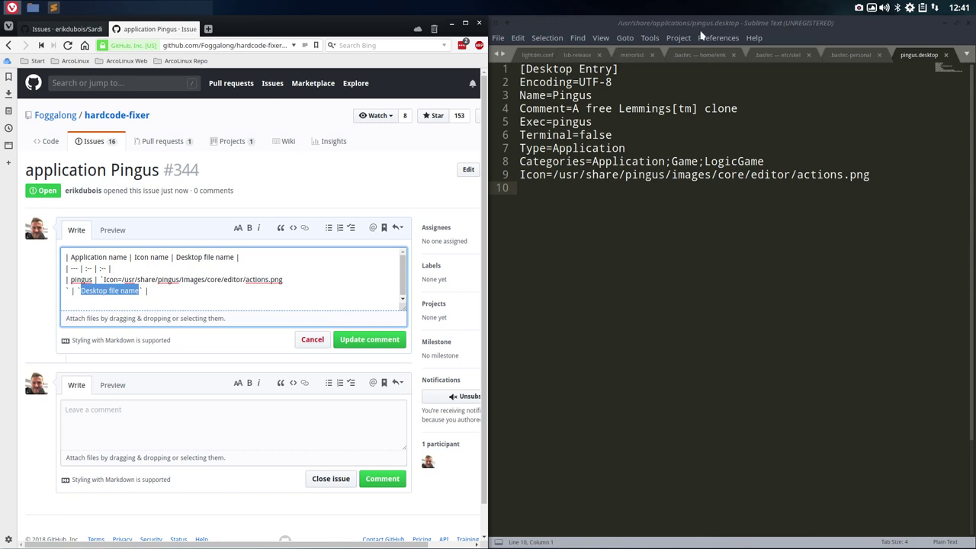
type("pingus")
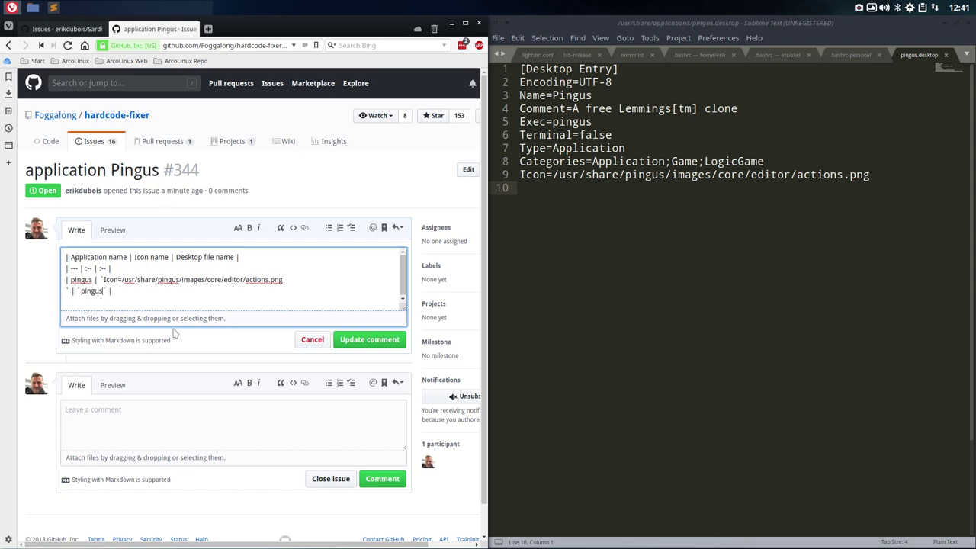
type(".desktop")
left_click(378, 341)
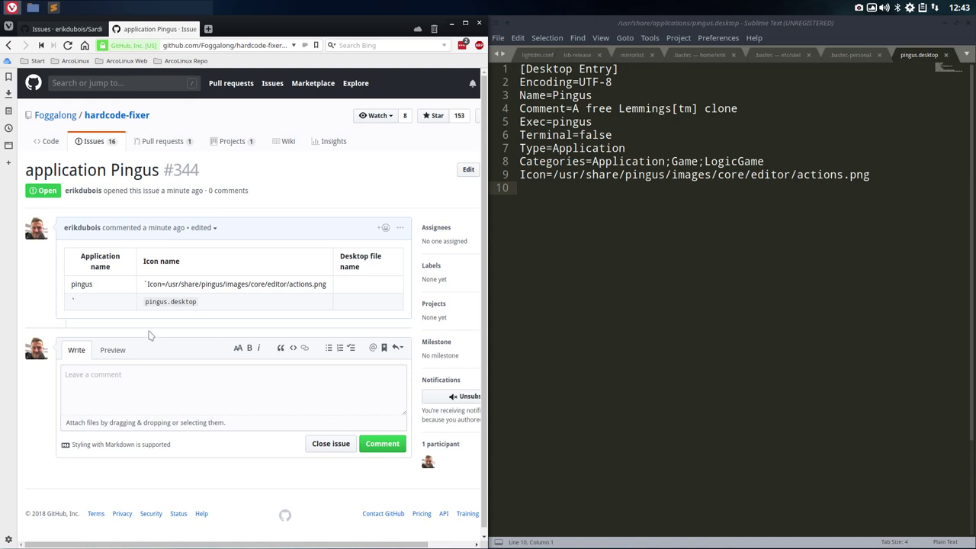
Step: Edit the comment, delete the line break after actions.png, and update it
left_click(399, 227)
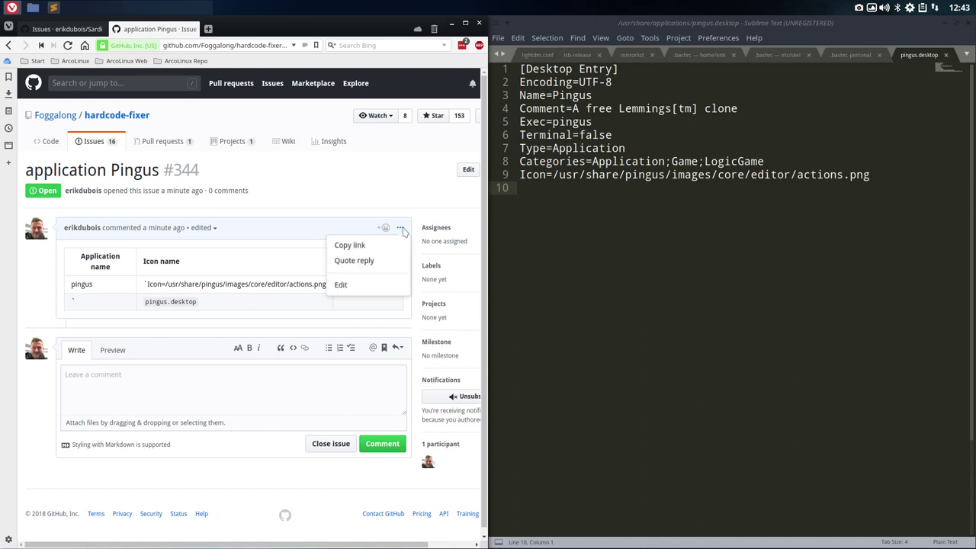
left_click(349, 283)
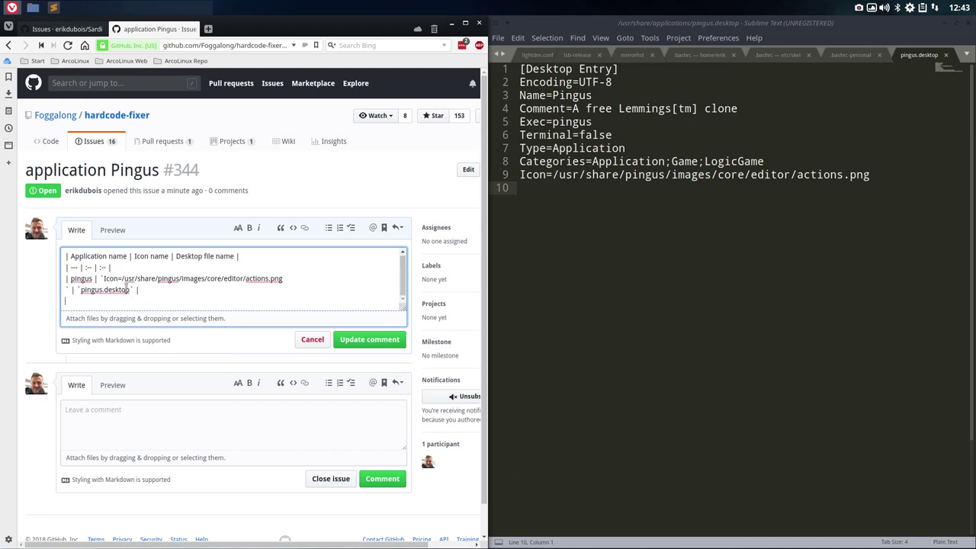
left_click(291, 283)
key("Delete")
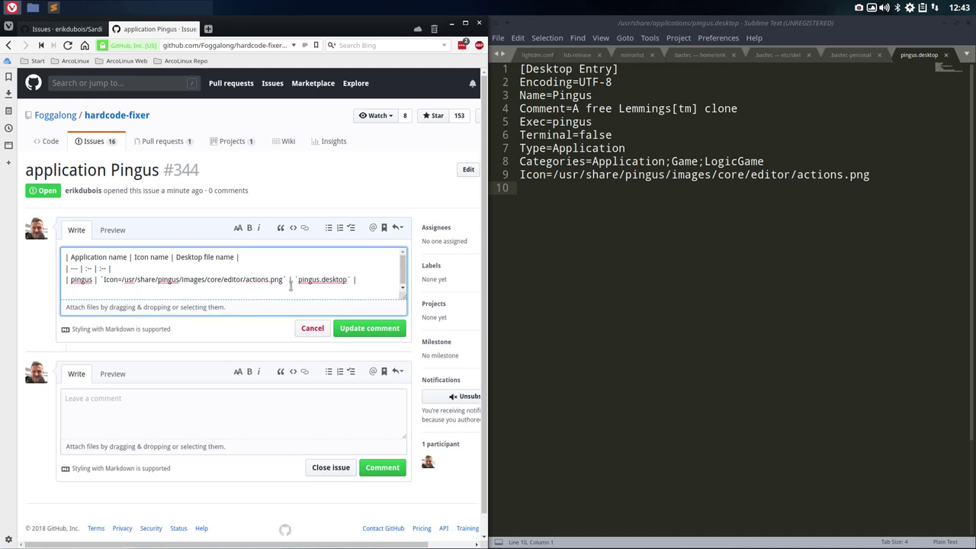
left_click(365, 329)
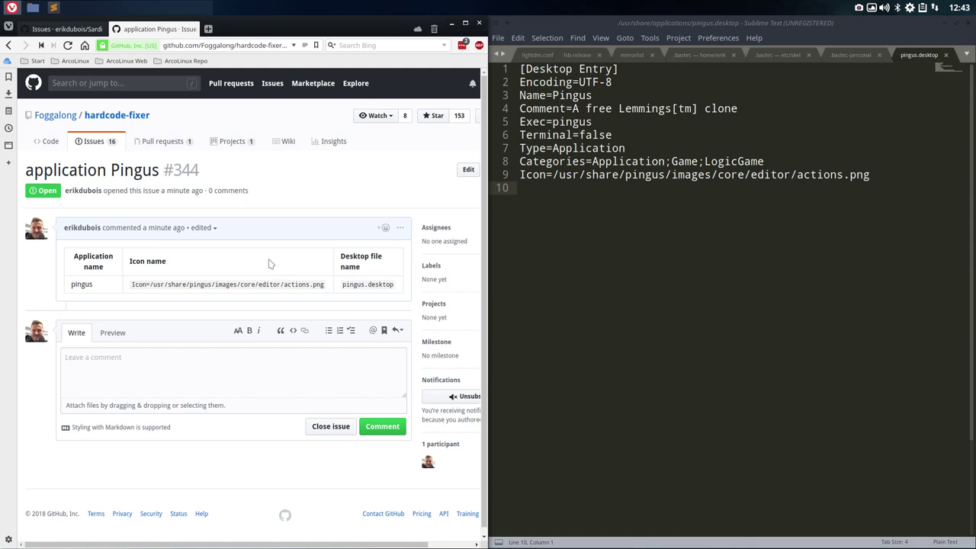
Step: Open tofix.csv from the Code tab, scroll through it, then go back to the repository page
left_click(49, 142)
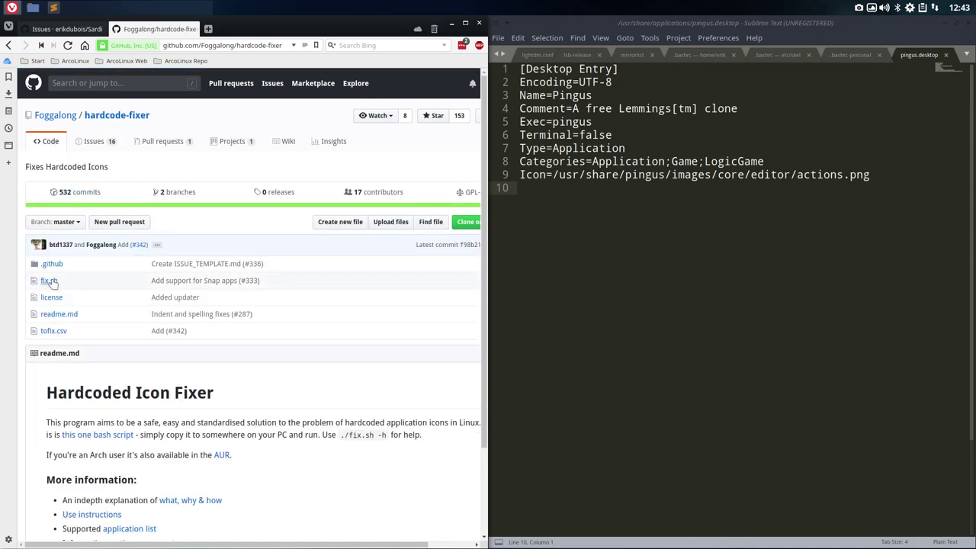
left_click(54, 334)
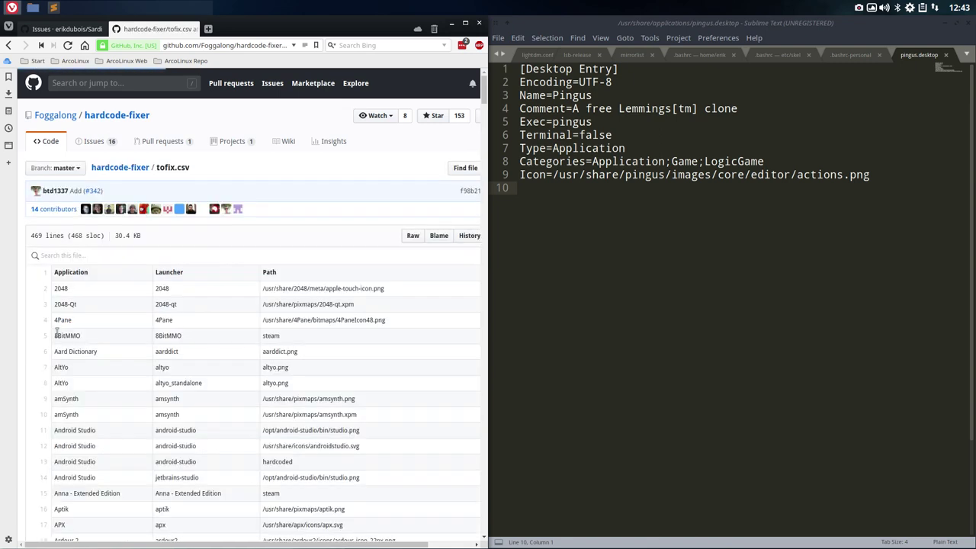
scroll(108, 365, "down", 3)
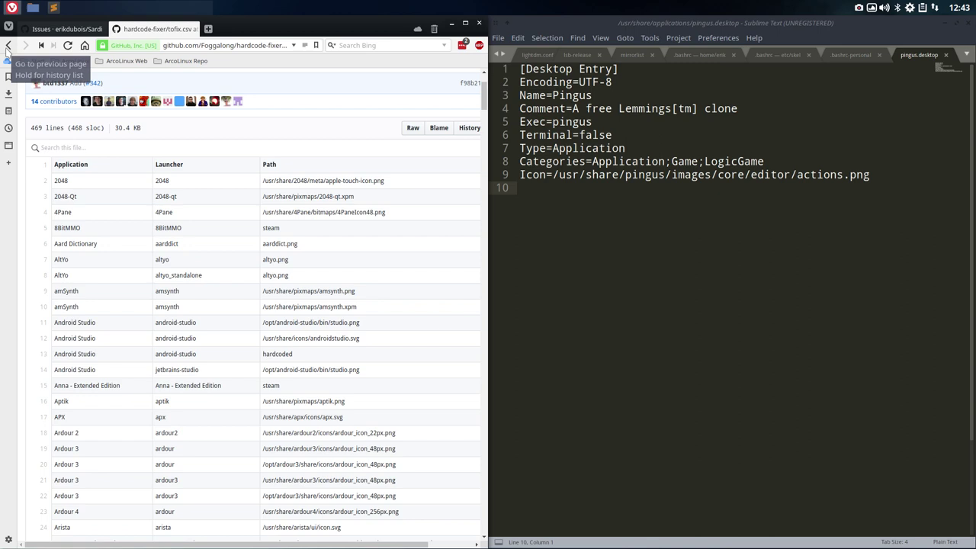
left_click(8, 46)
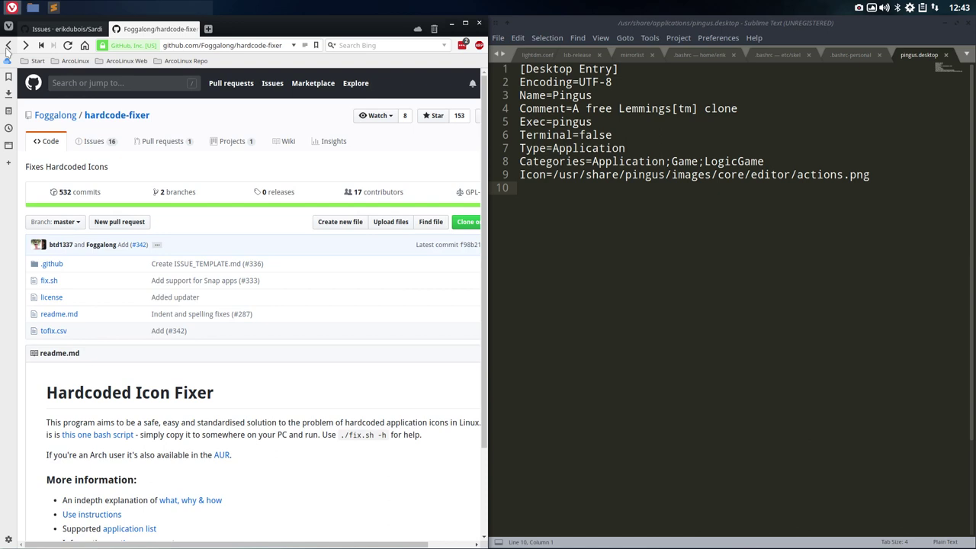
Step: Select /usr/share/pingus/images/core/editor/actions.png after Icon= in the Sublime Text window
left_click(608, 254)
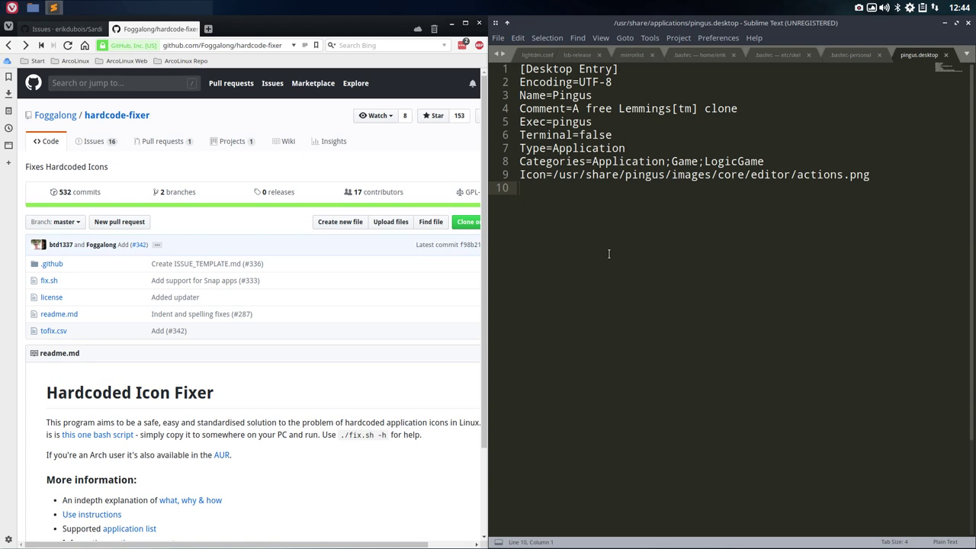
left_click_drag(552, 175, 871, 174)
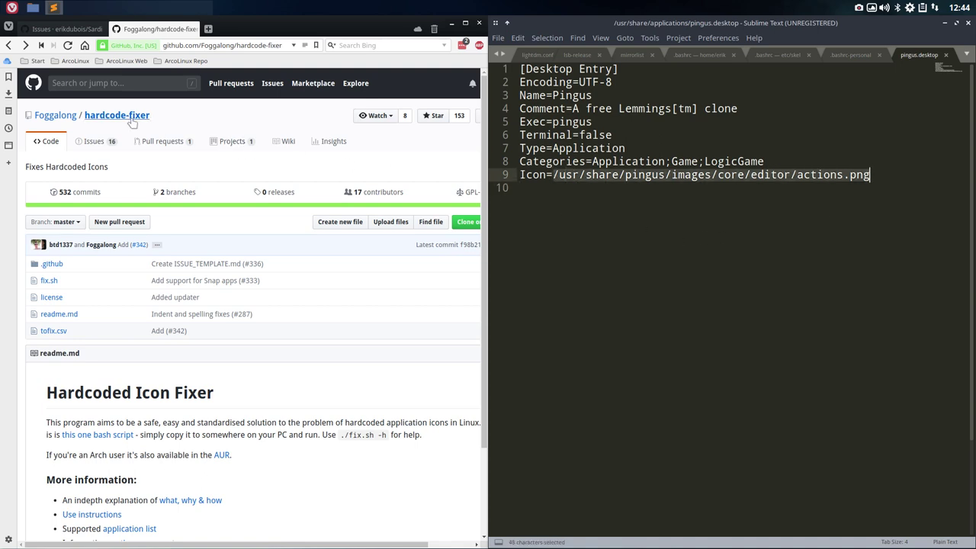
Step: Launch Fix Hardcoded Icons from the Settings submenu of the Openbox desktop menu
right_click(153, 369)
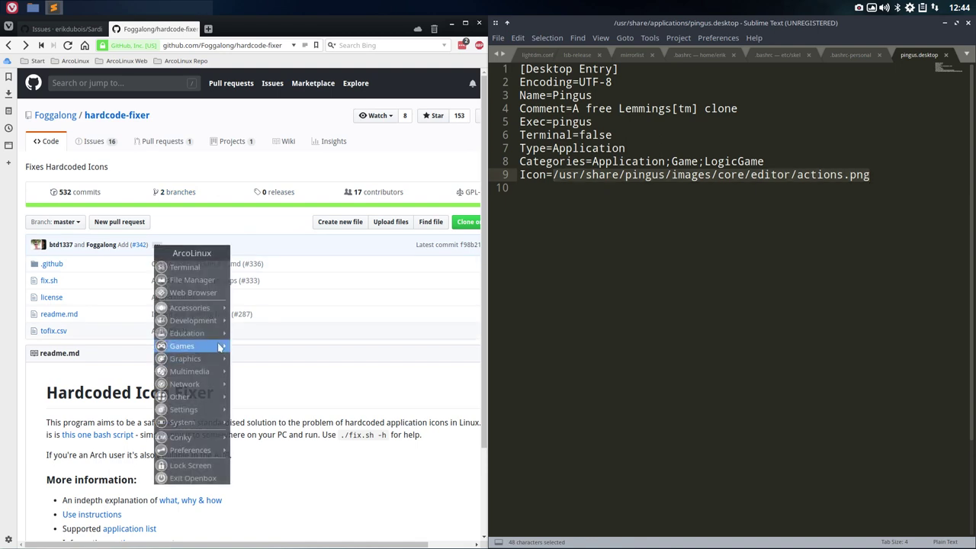
mouse_move(192, 399)
mouse_move(202, 415)
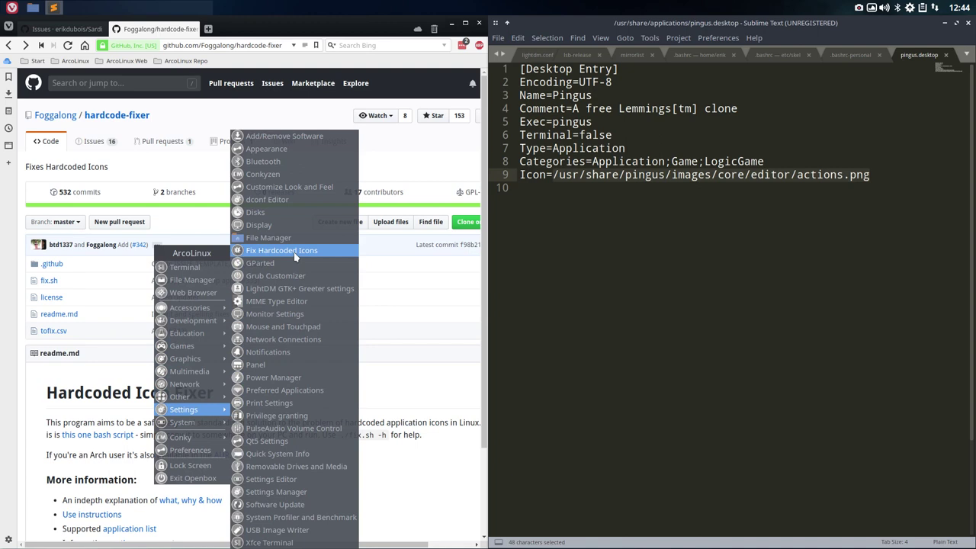
left_click(562, 253)
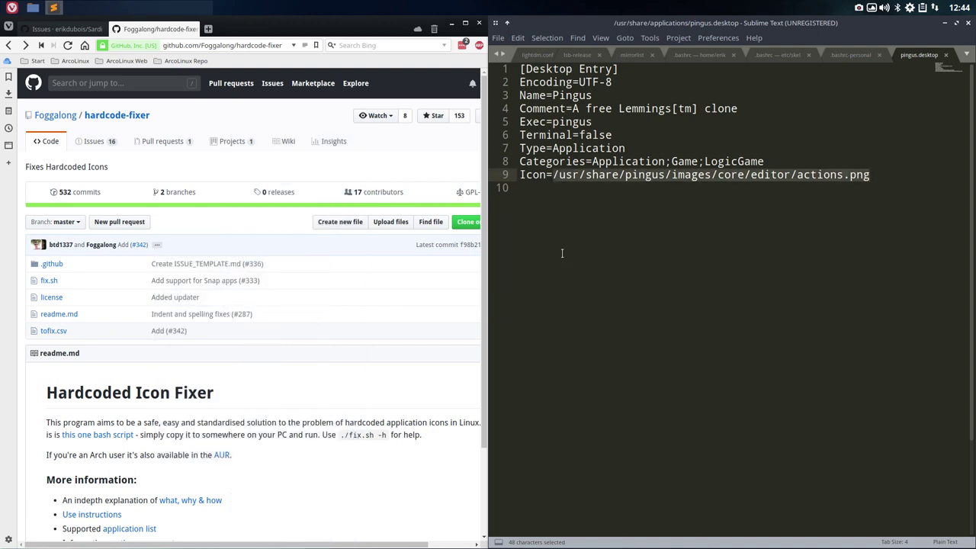